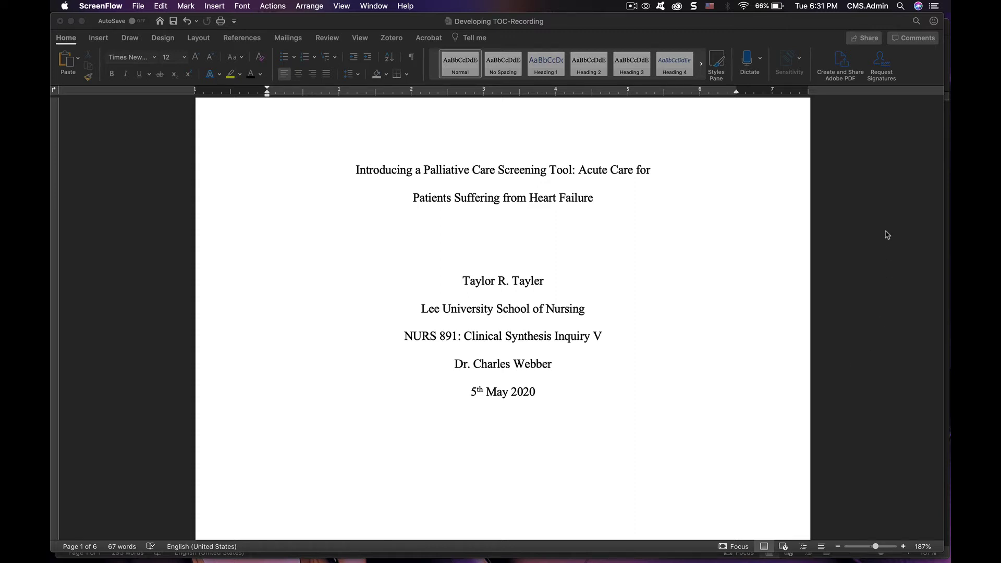
Step: Scroll through the paper to find the top of page 2
scroll(834, 115, "down", 10)
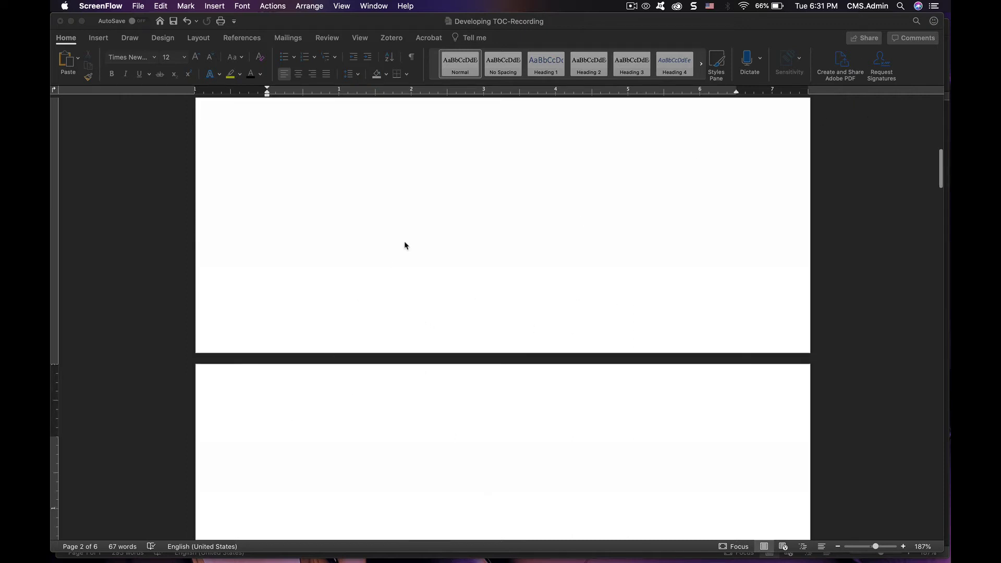
scroll(404, 244, "up", 5)
scroll(405, 245, "up", 3)
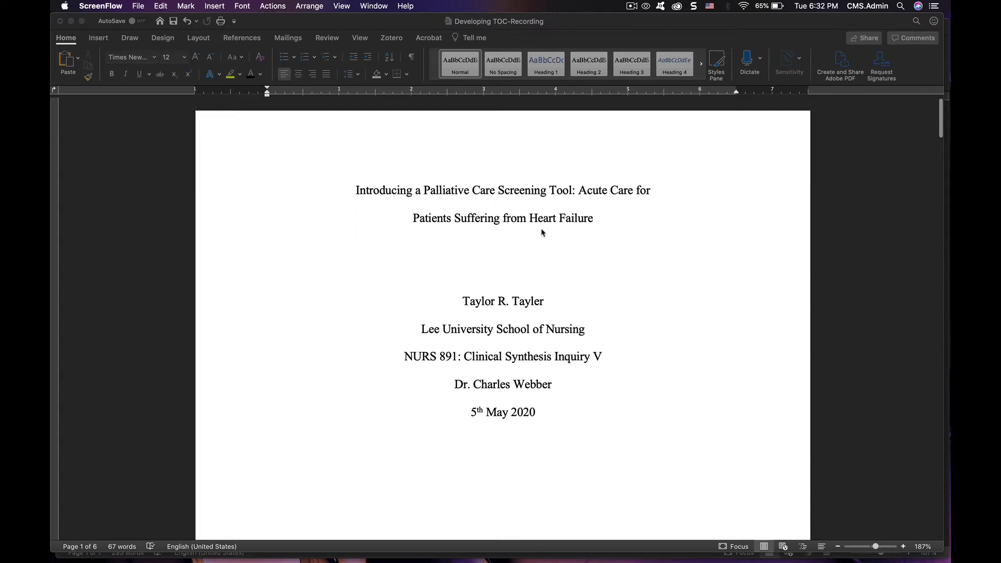
scroll(541, 233, "down", 1)
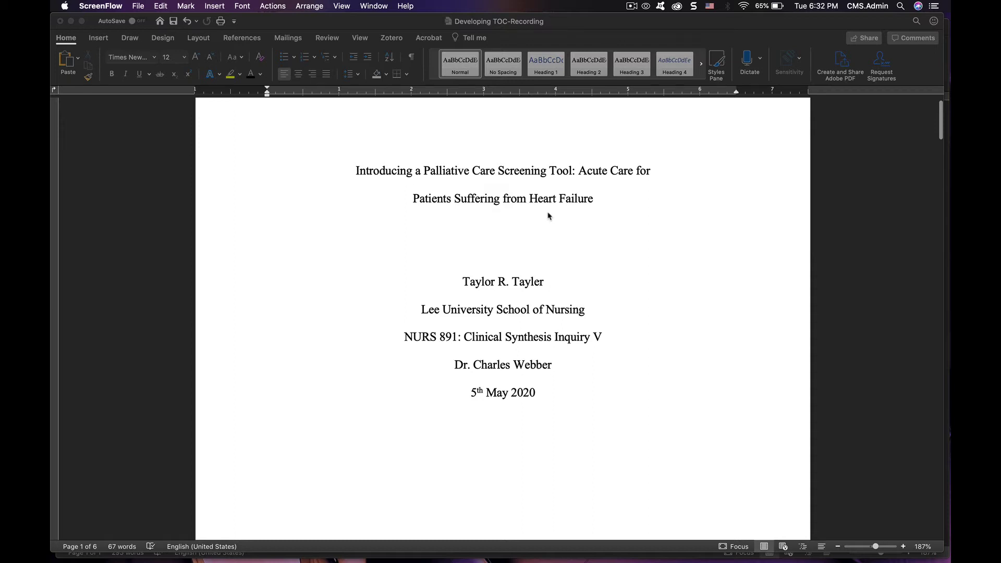
scroll(548, 216, "down", 2)
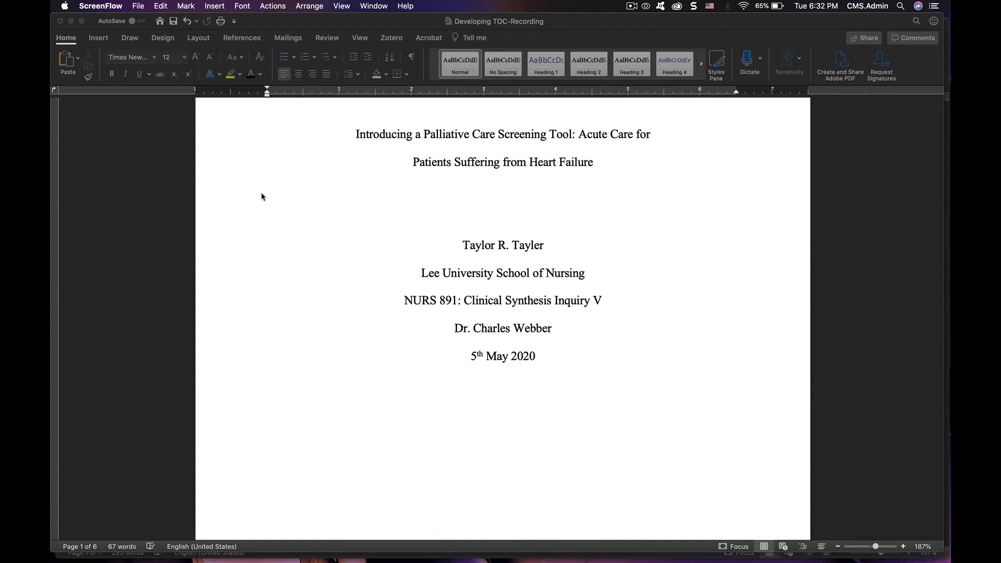
scroll(262, 197, "down", 3)
scroll(262, 196, "up", 5)
scroll(261, 196, "down", 5)
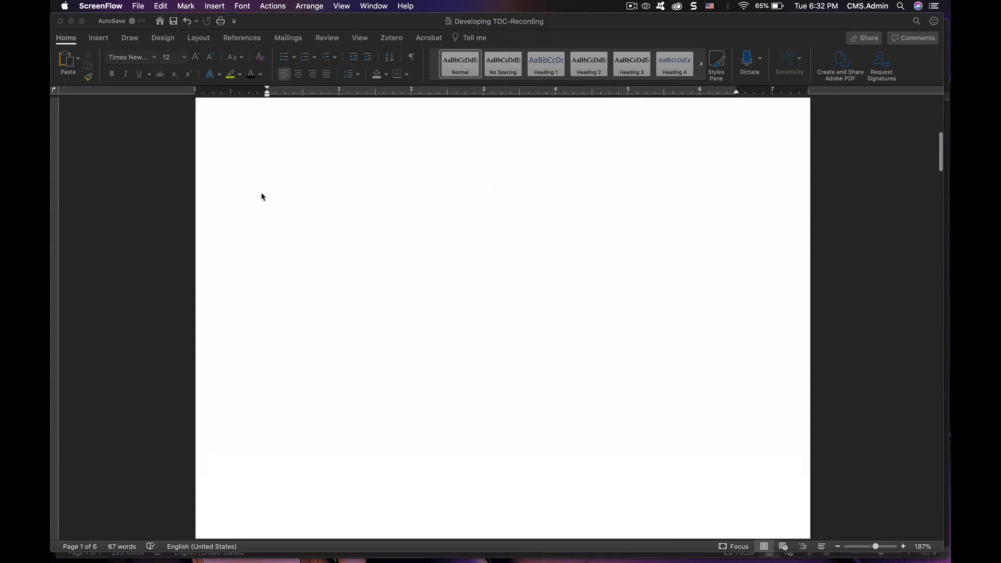
scroll(261, 197, "up", 4)
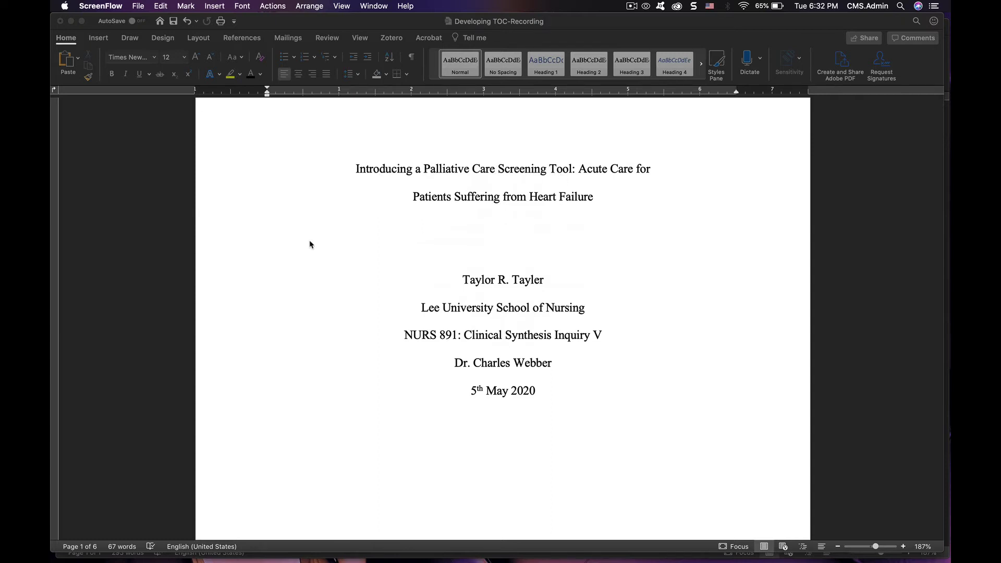
scroll(309, 243, "down", 10)
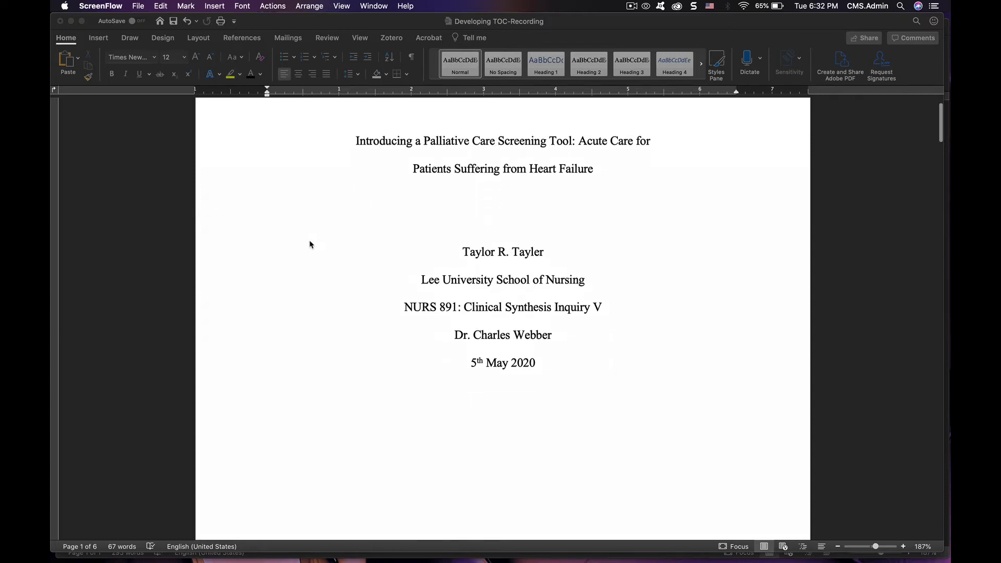
Step: Enter 'PALLIATIVE CARE SCREENING' in the page 2 header and return to the body
double_click(226, 294)
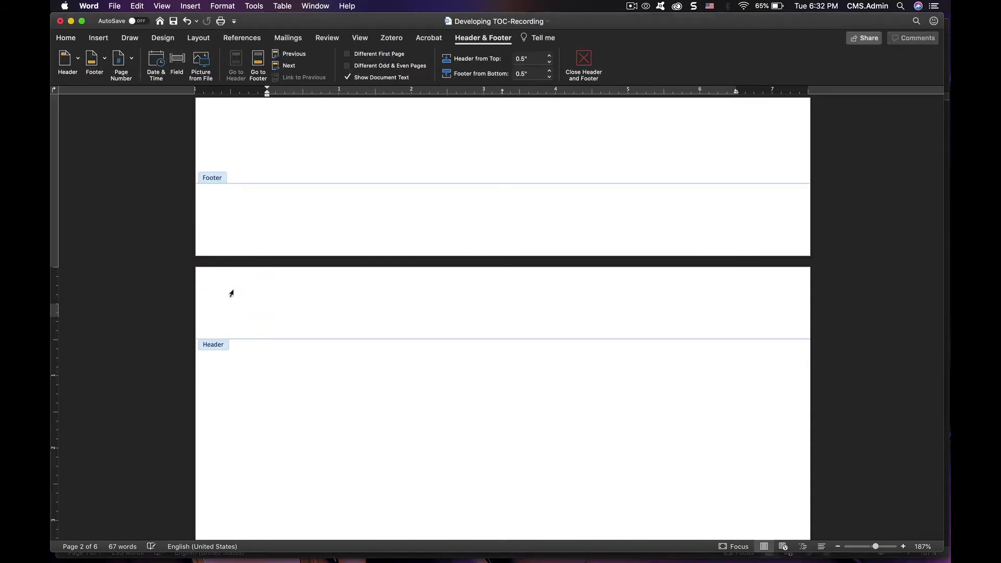
key("ctrl+space")
key("ctrl+space")
type("PALLIATIVE CA")
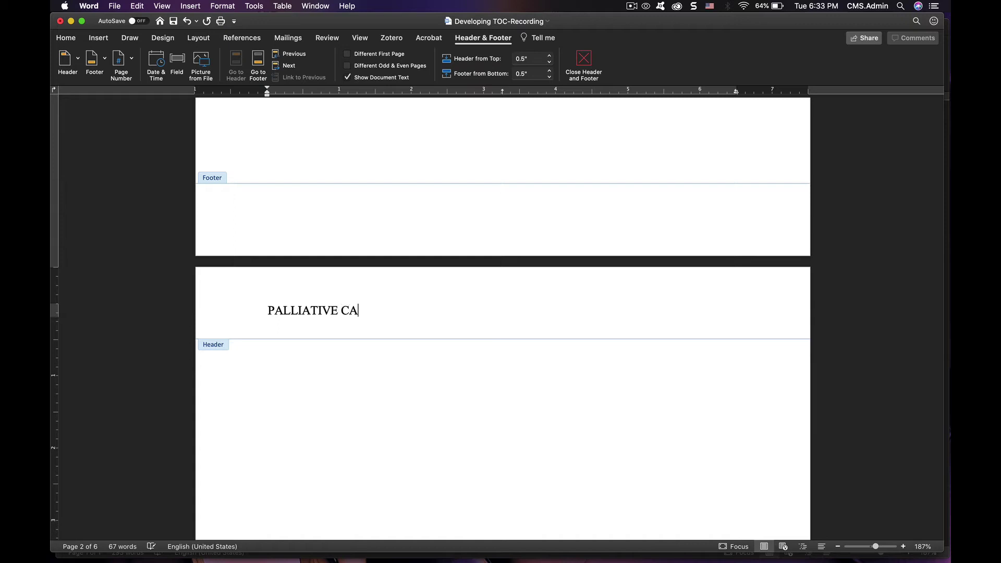
type("RE SCREENING")
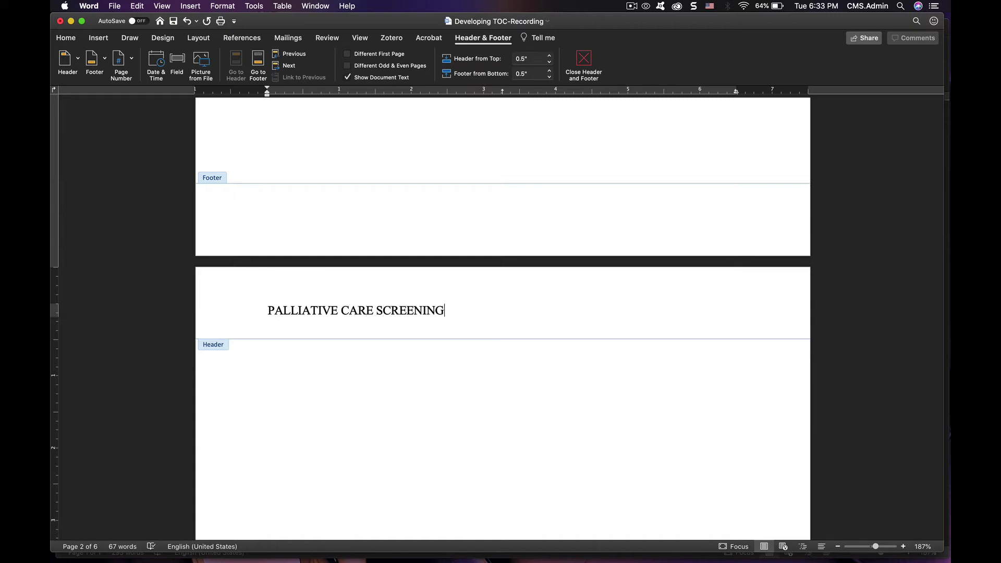
double_click(391, 361)
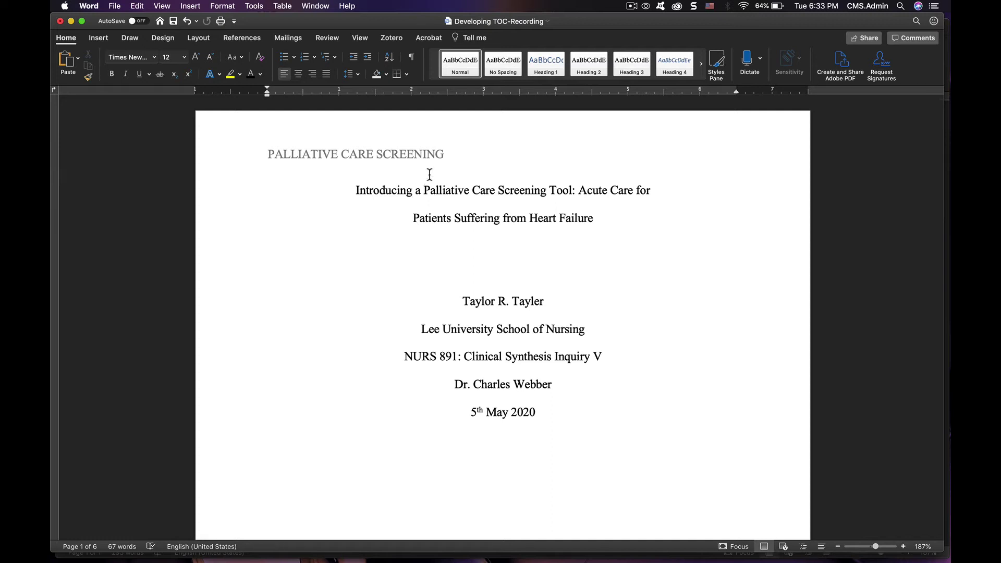
Step: Delete the 'PALLIATIVE CARE SCREENING' header text from the title page and scroll to confirm
double_click(438, 153)
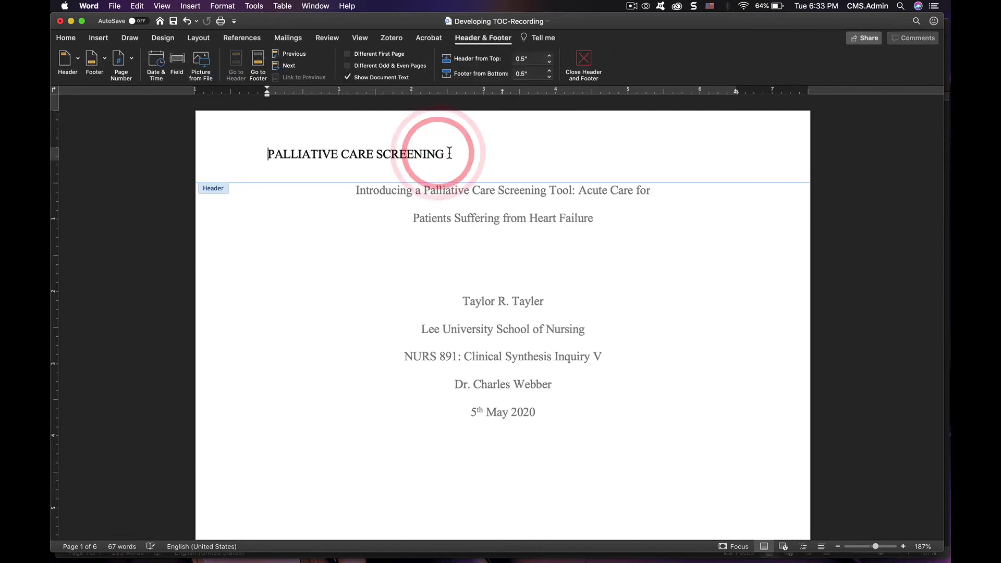
left_click_drag(449, 151, 257, 147)
key("BackSpace")
double_click(286, 217)
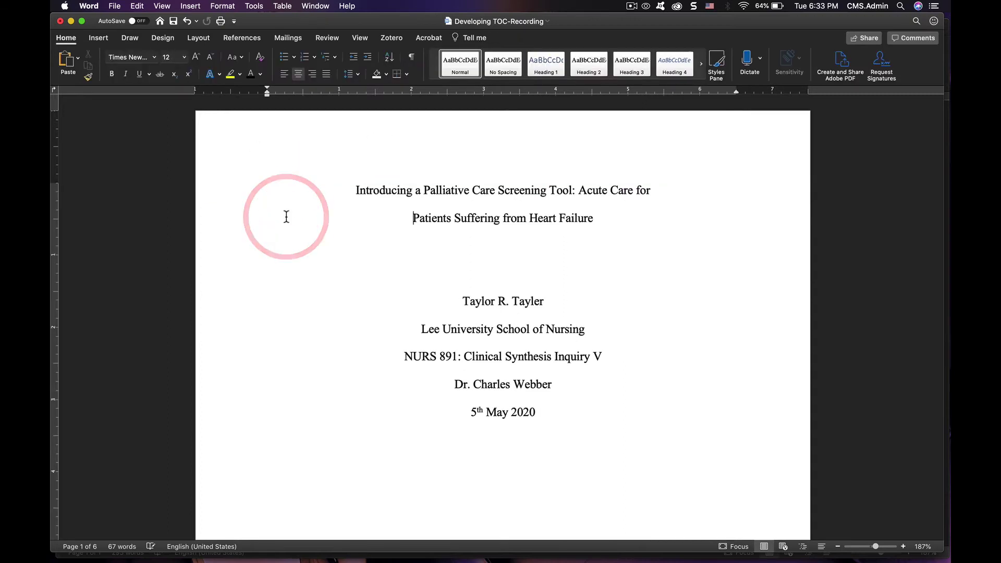
scroll(286, 216, "down", 10)
scroll(286, 216, "down", 5)
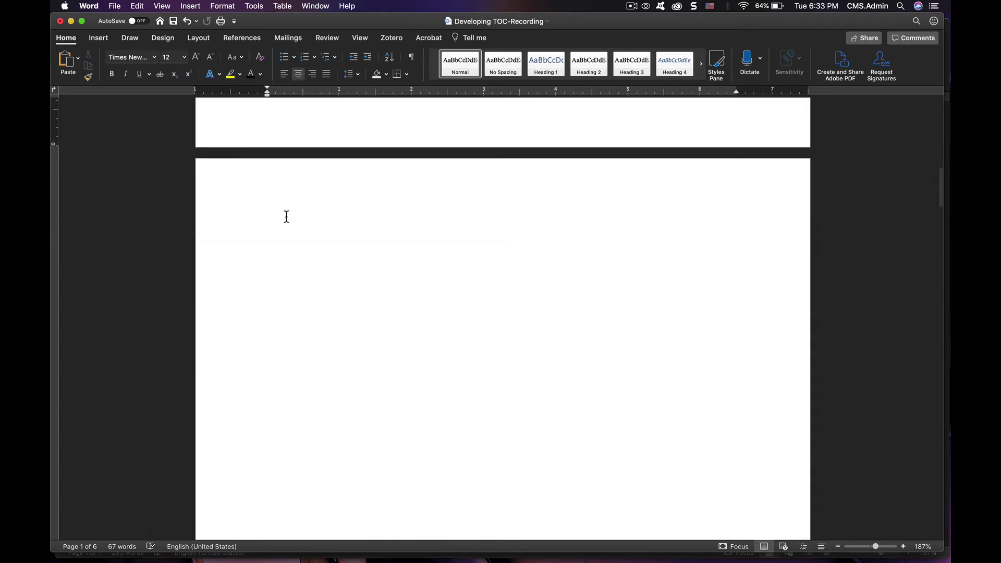
scroll(287, 217, "down", 1)
scroll(287, 217, "down", 15)
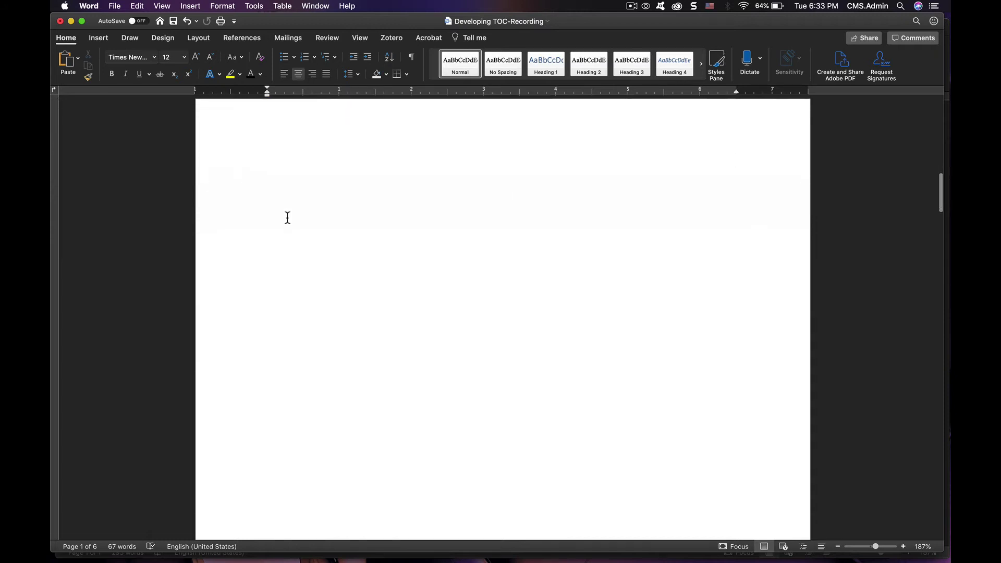
scroll(287, 217, "up", 20)
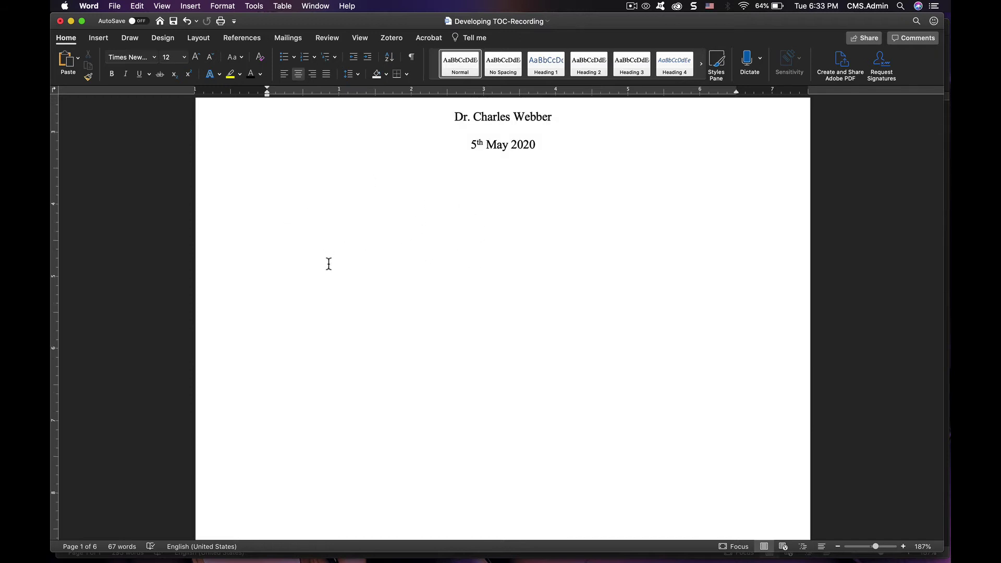
Step: Insert a continuous section break after the 5th May 2020 date on the title page
left_click(300, 311)
left_click(180, 6)
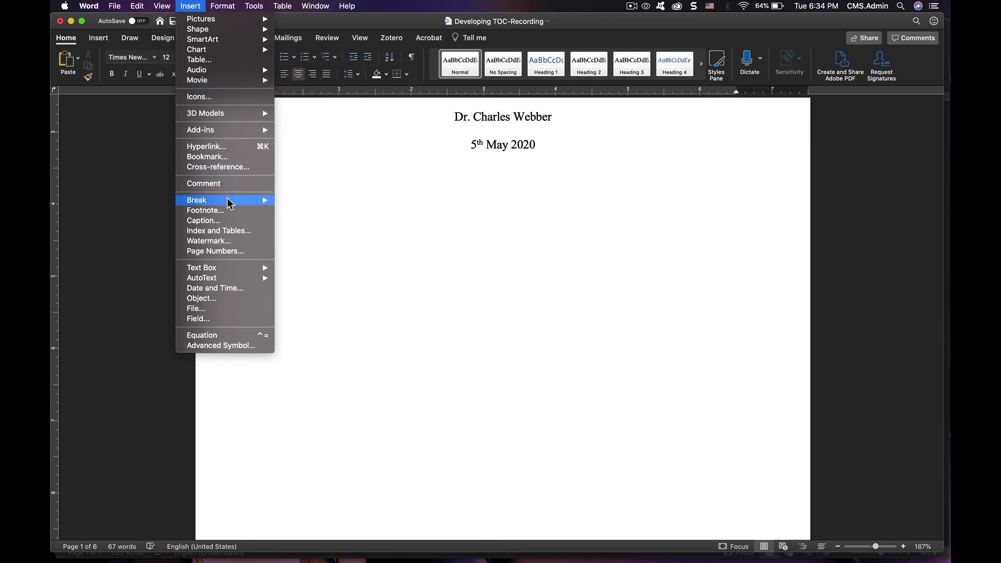
mouse_move(228, 201)
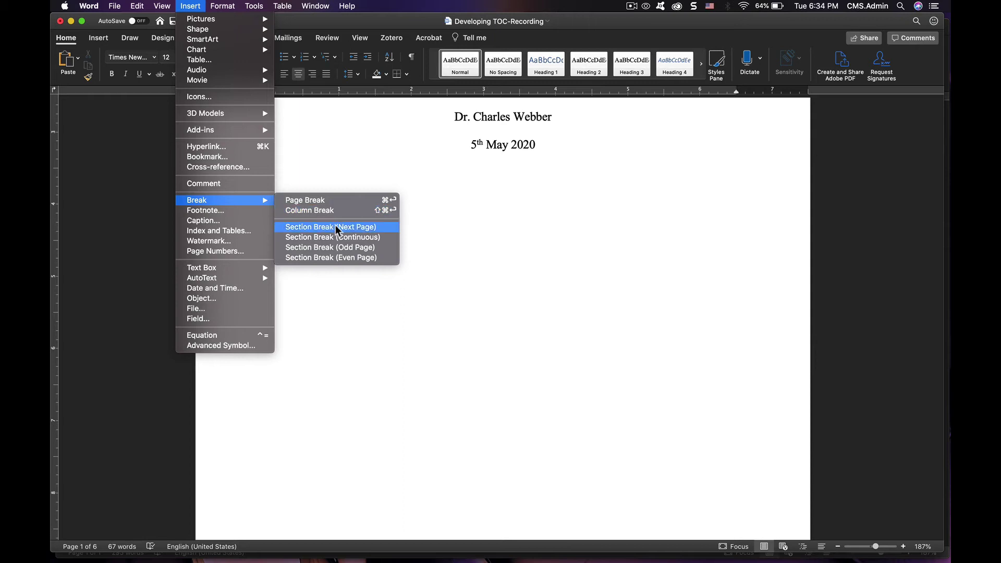
left_click(363, 239)
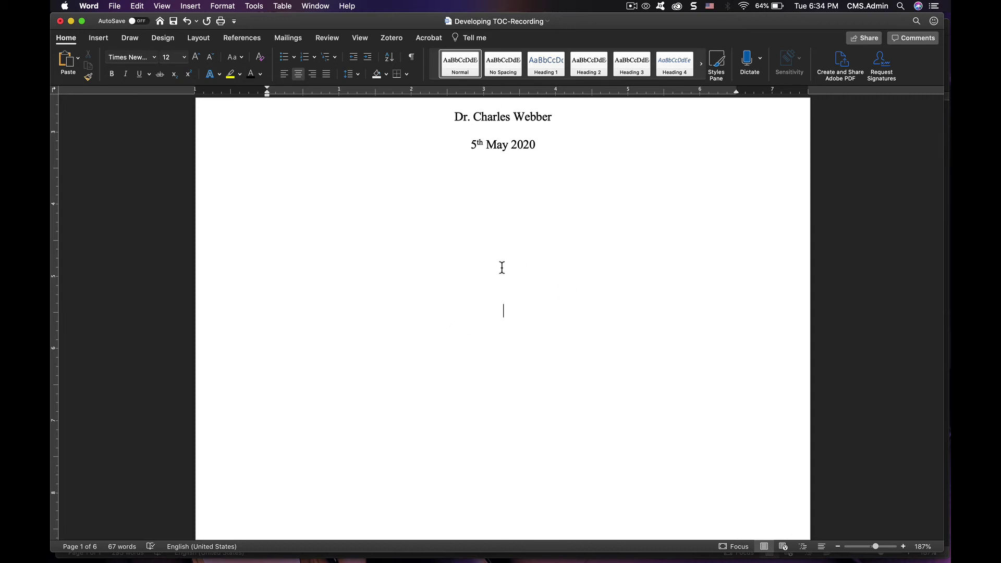
Step: Open the Section 2 header at the top of page 2 for editing
scroll(501, 267, "down", 10)
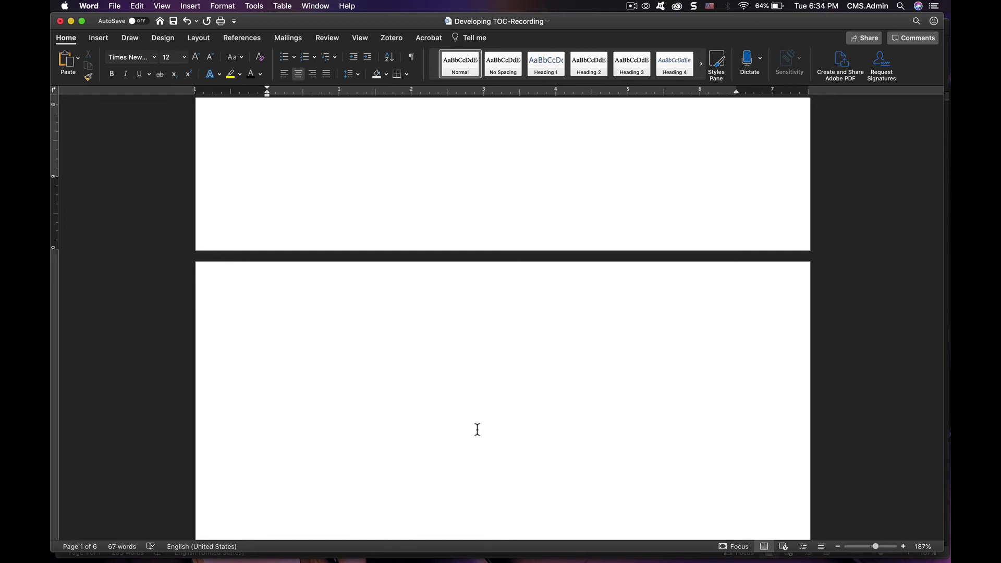
double_click(369, 287)
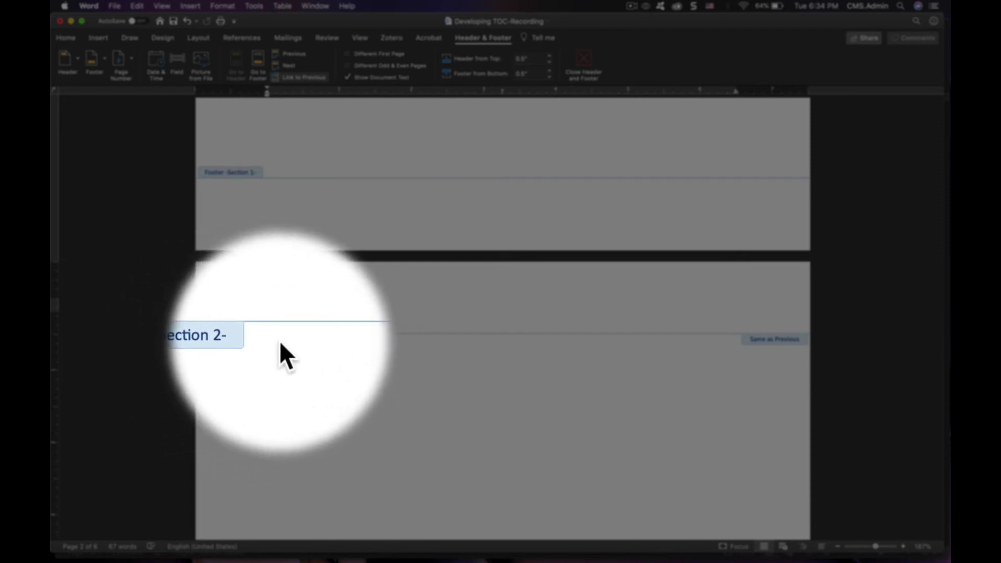
scroll(359, 304, "up", 10)
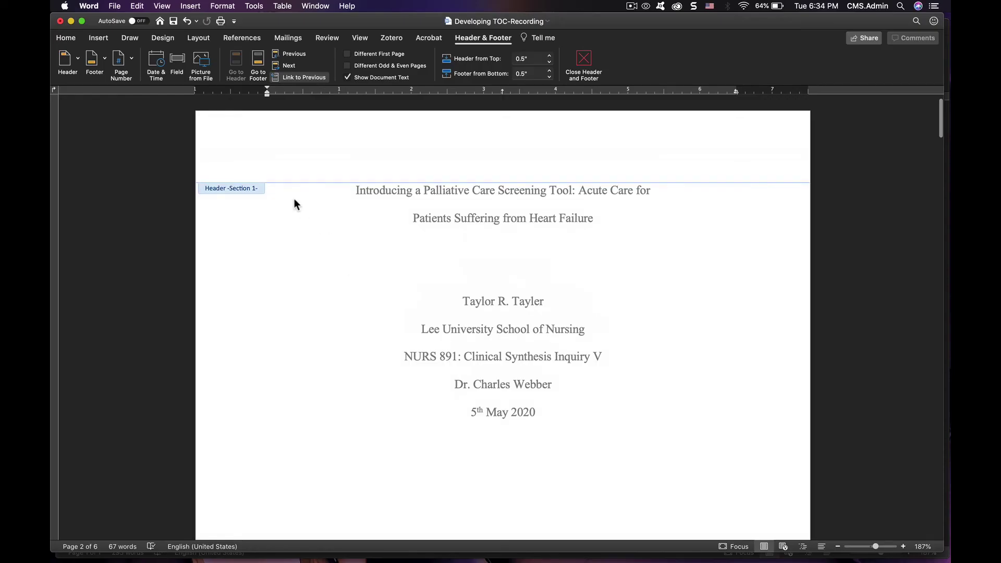
scroll(259, 186, "down", 10)
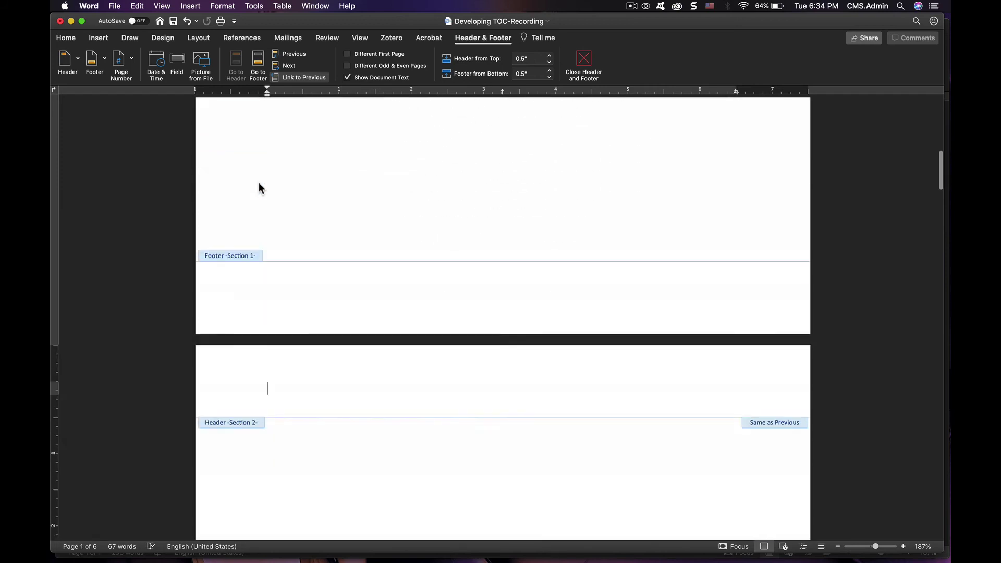
Step: Type 'PALLIATIVE CARE SCREENING' in the Section 2 header and turn off Link to Previous
left_click(273, 324)
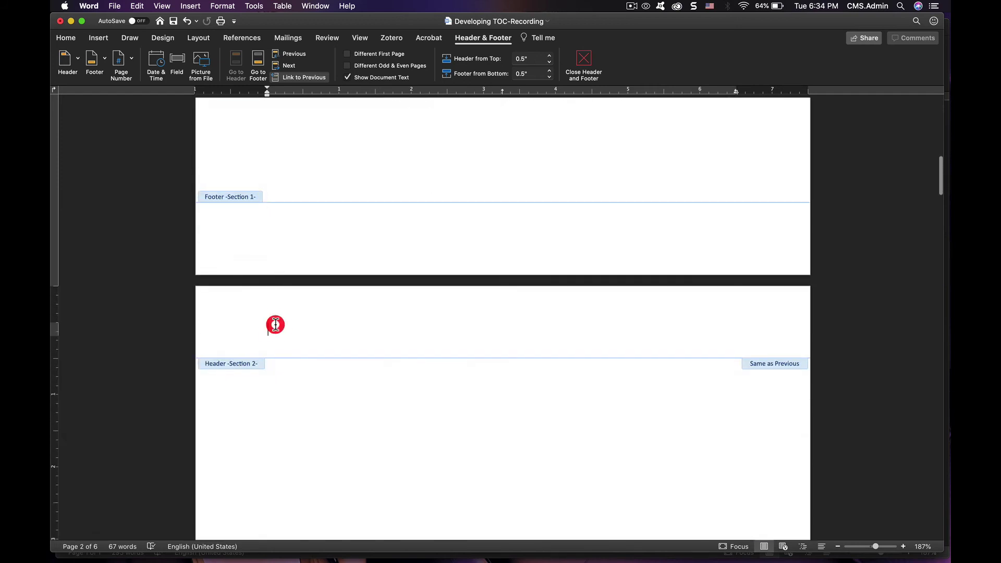
type("PALLIATIVE CARE SCR")
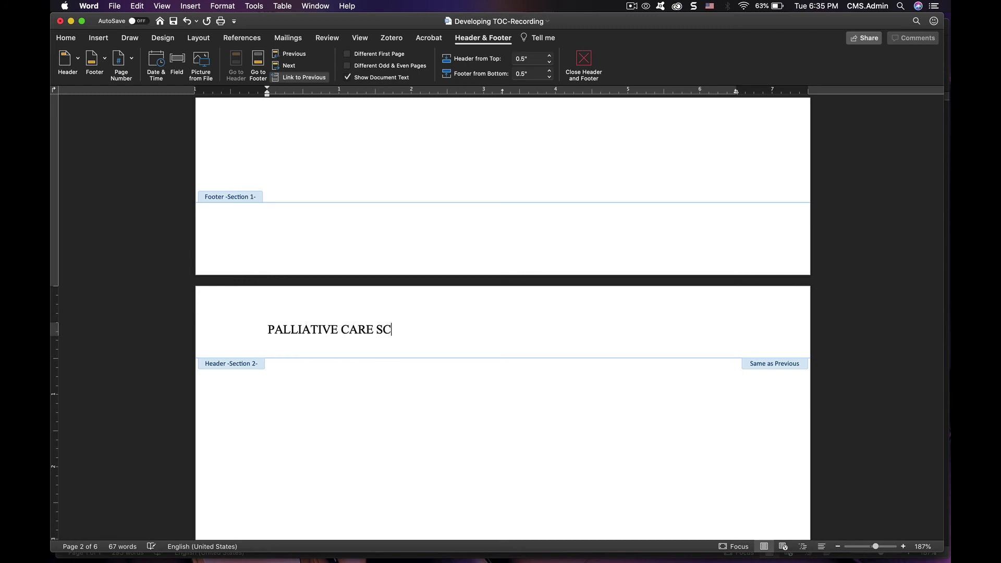
type("EENING")
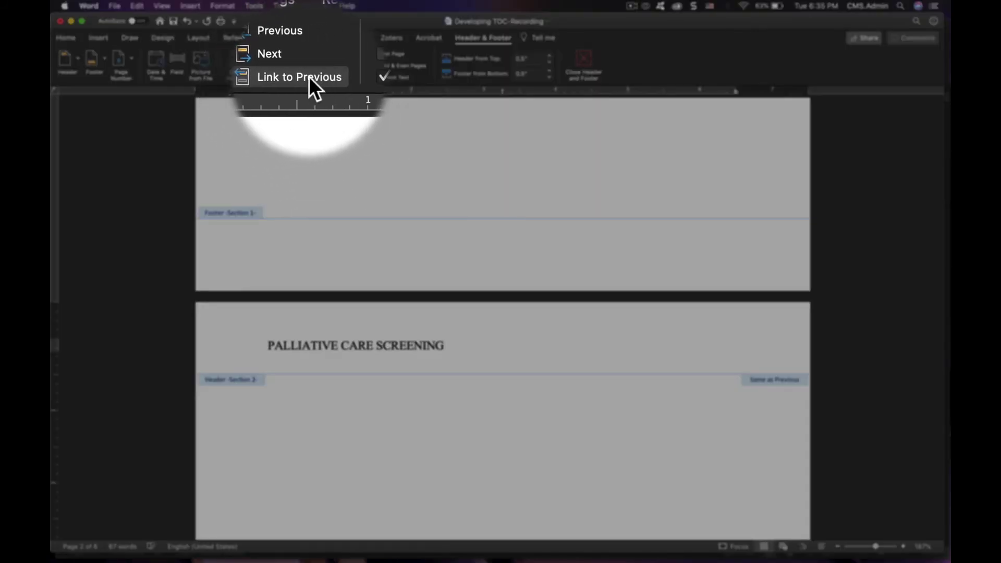
left_click(277, 77)
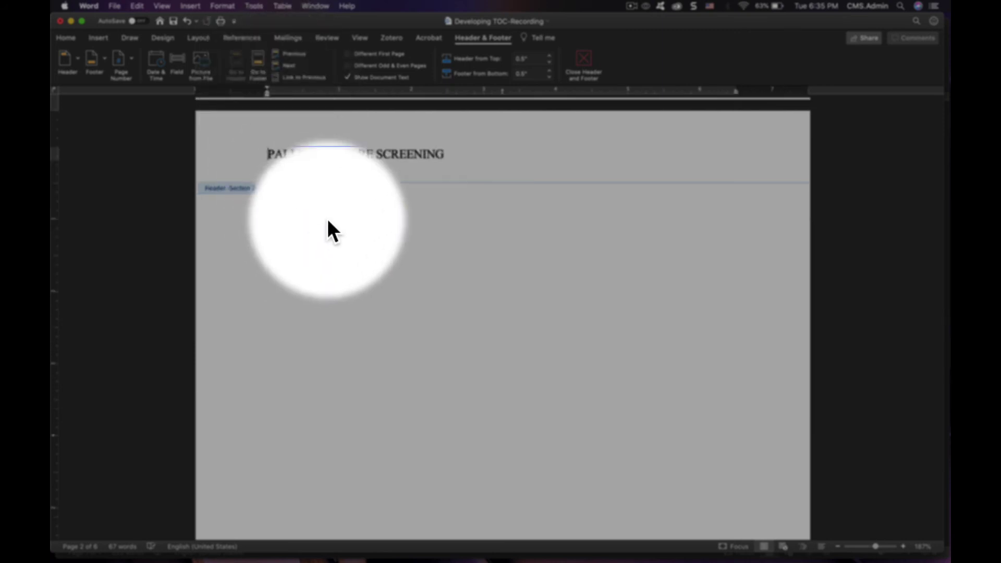
Step: Clear the title-page header text, close header editing, and check the later pages keep the running head
scroll(439, 172, "down", 3)
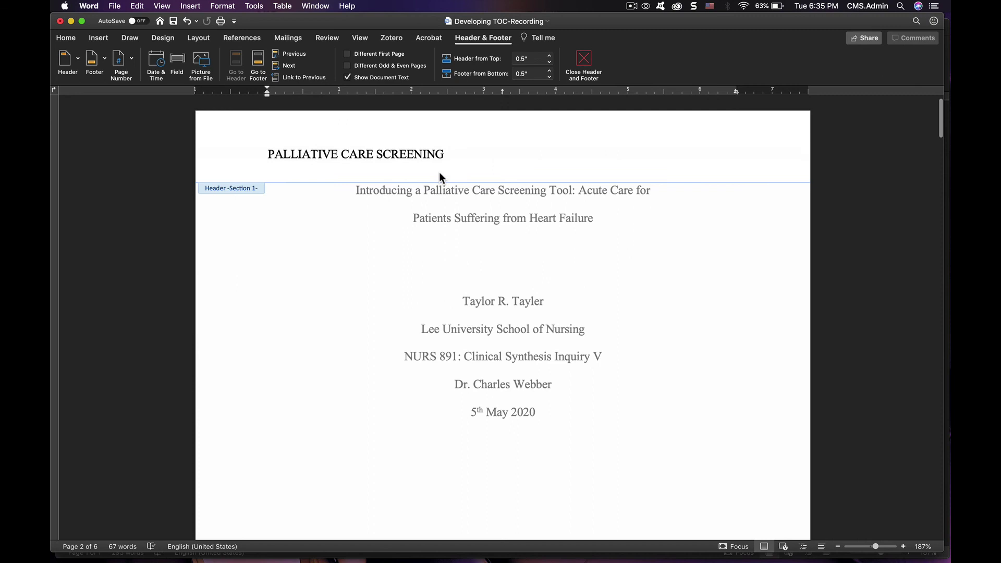
left_click_drag(453, 155, 292, 144)
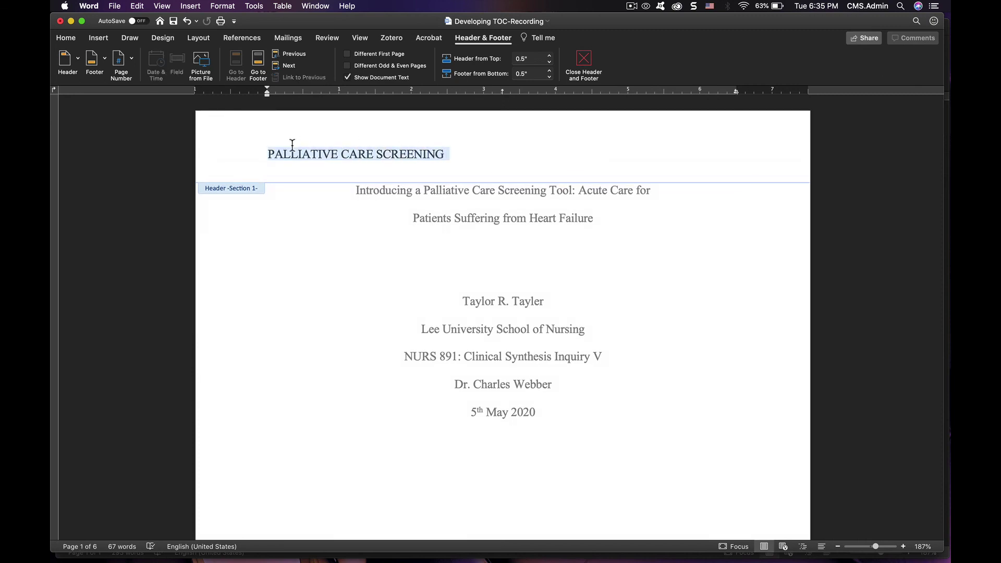
key("BackSpace")
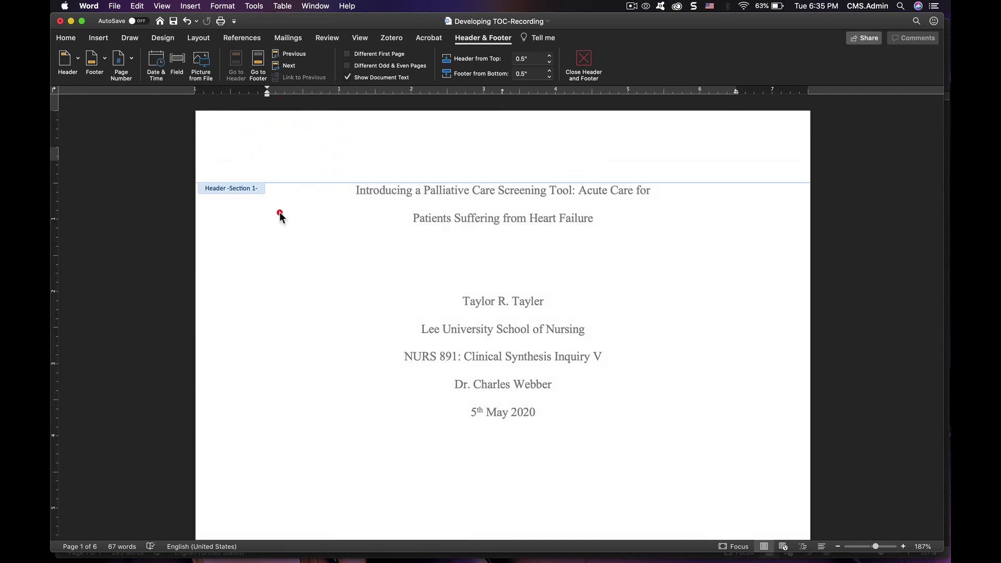
double_click(280, 215)
scroll(280, 217, "down", 10)
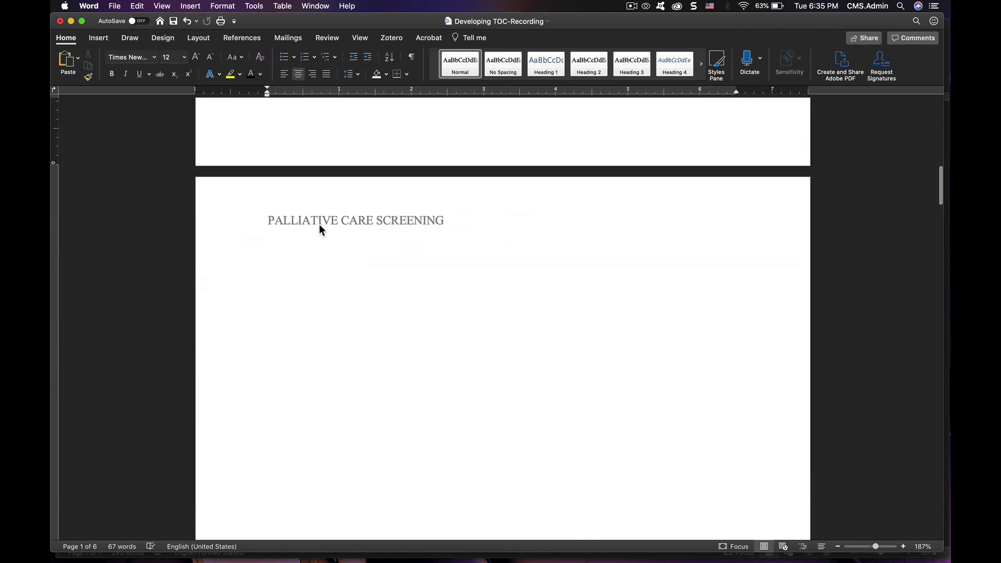
scroll(319, 224, "down", 2)
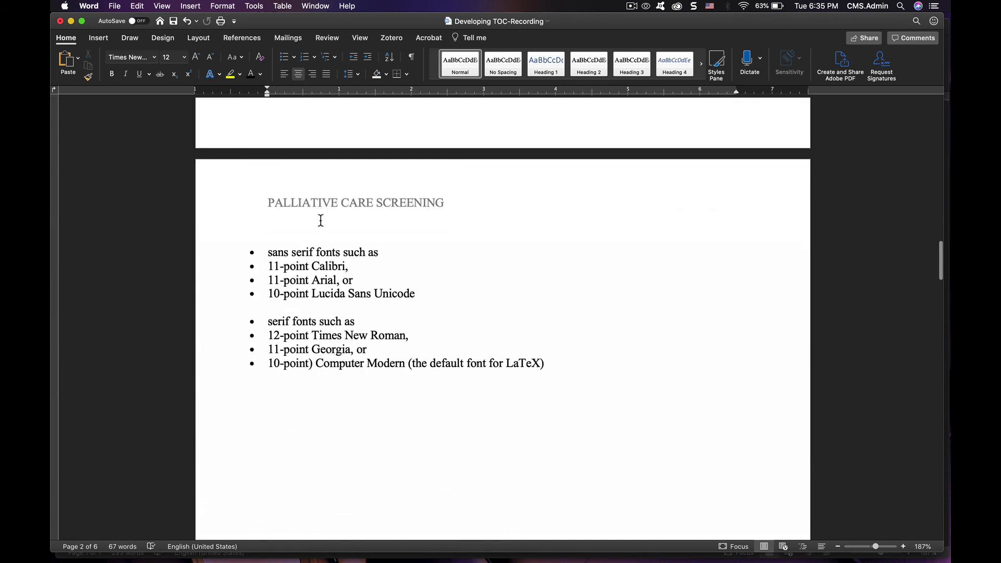
scroll(320, 221, "down", 10)
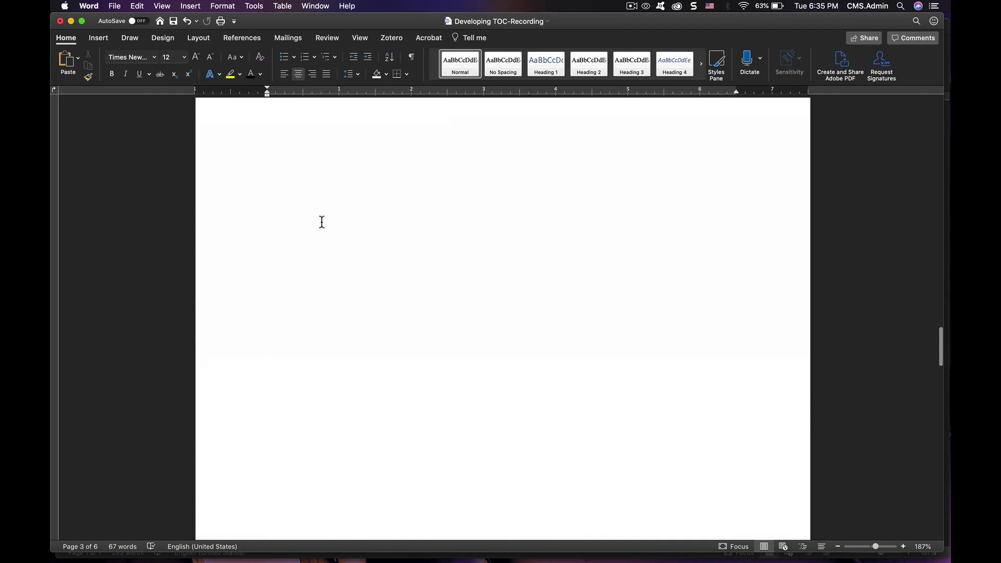
scroll(321, 222, "down", 10)
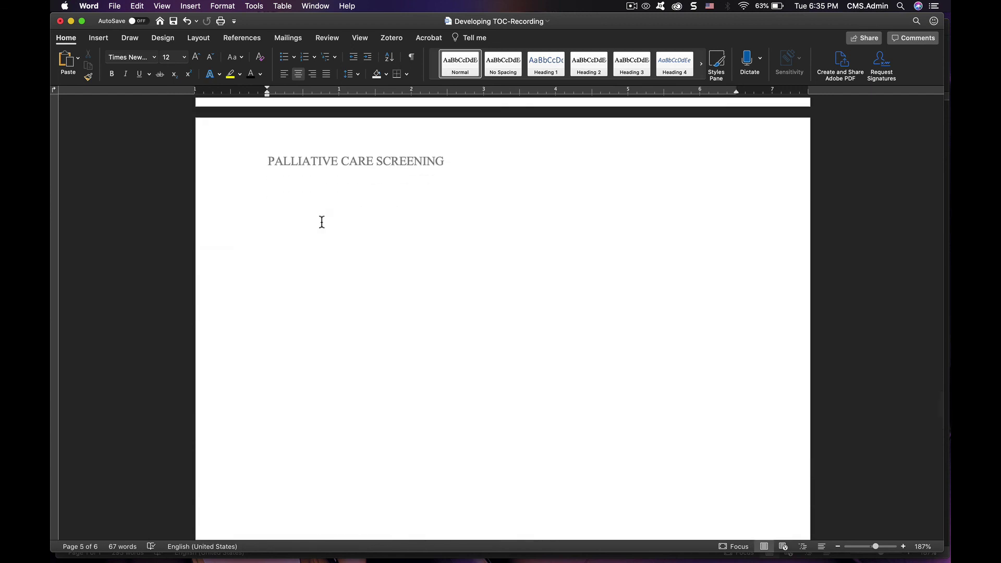